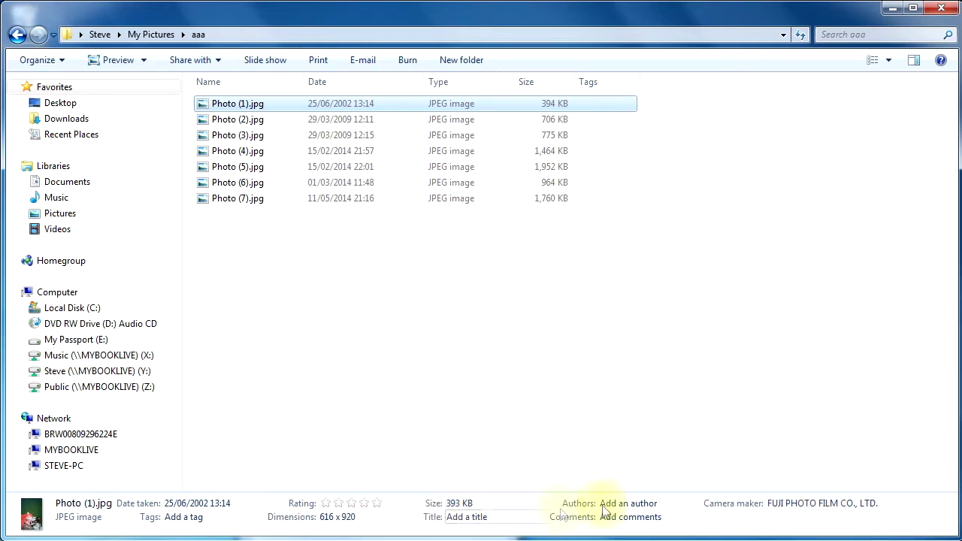
# Inspect the metadata of several individual photos, from Photo (3).jpg to Photo (7).jpg.
pyautogui.click(241, 137)
pyautogui.click(240, 166)
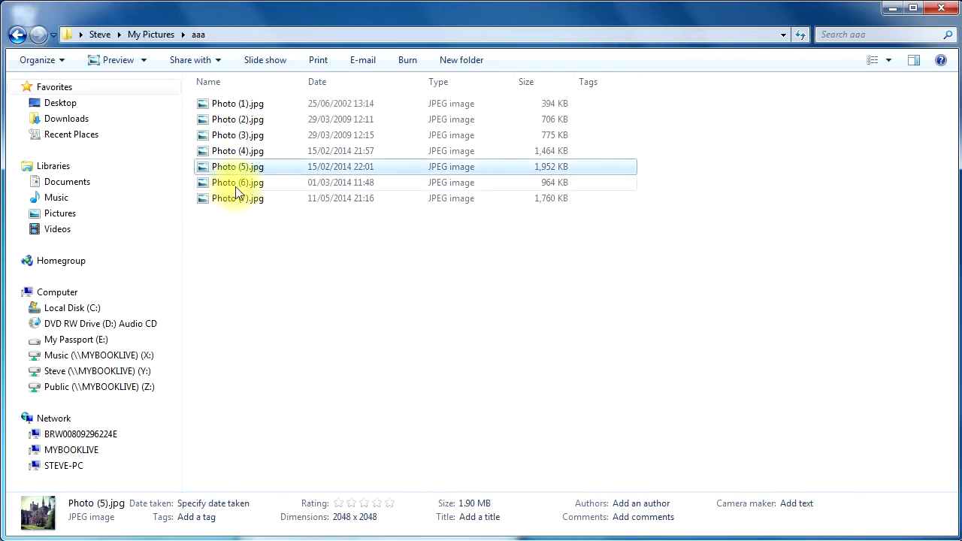
pyautogui.click(235, 184)
pyautogui.click(233, 199)
# Select Photo (1).jpg through Photo (7).jpg together and save the photographer's name as their author.
pyautogui.click(228, 104)
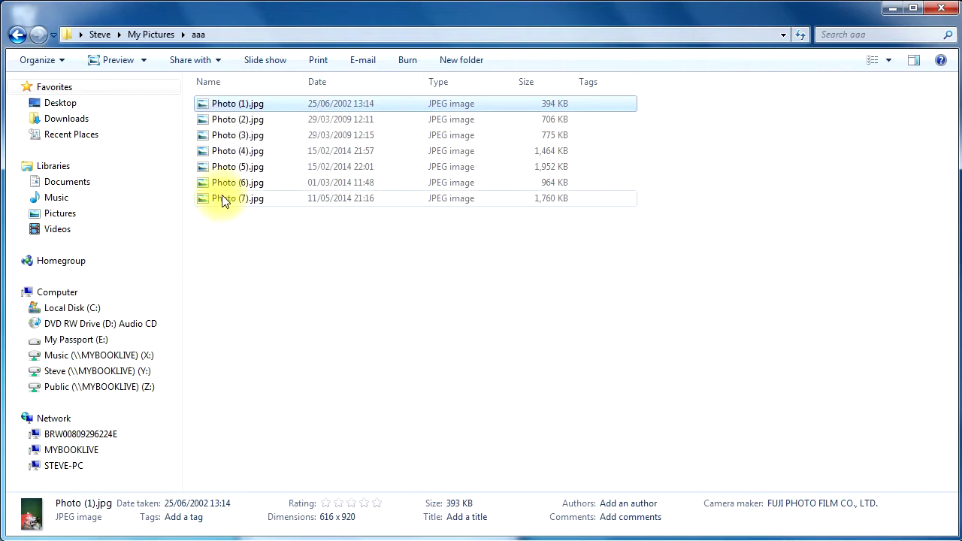
pyautogui.moveTo(226, 203)
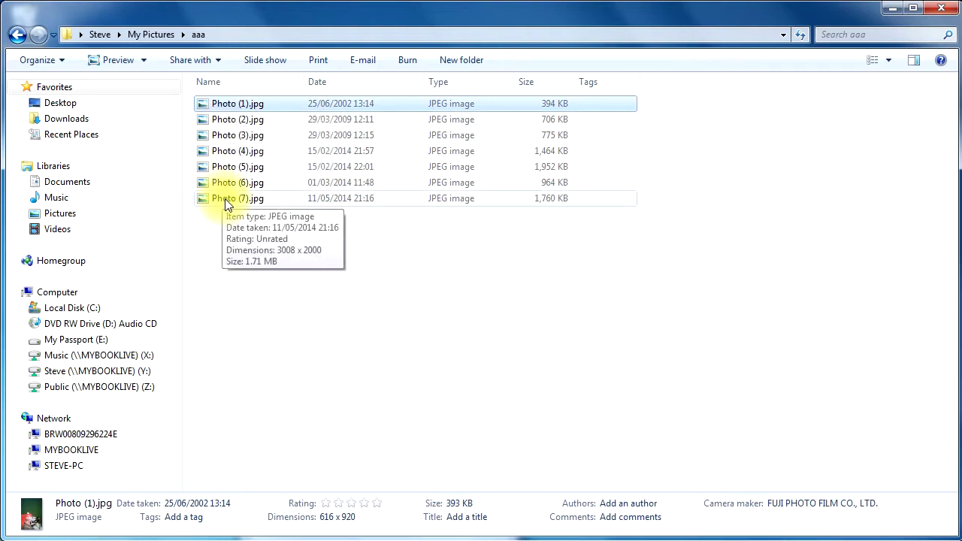
pyautogui.keyDown('shift'); pyautogui.click(225, 200); pyautogui.keyUp('shift')
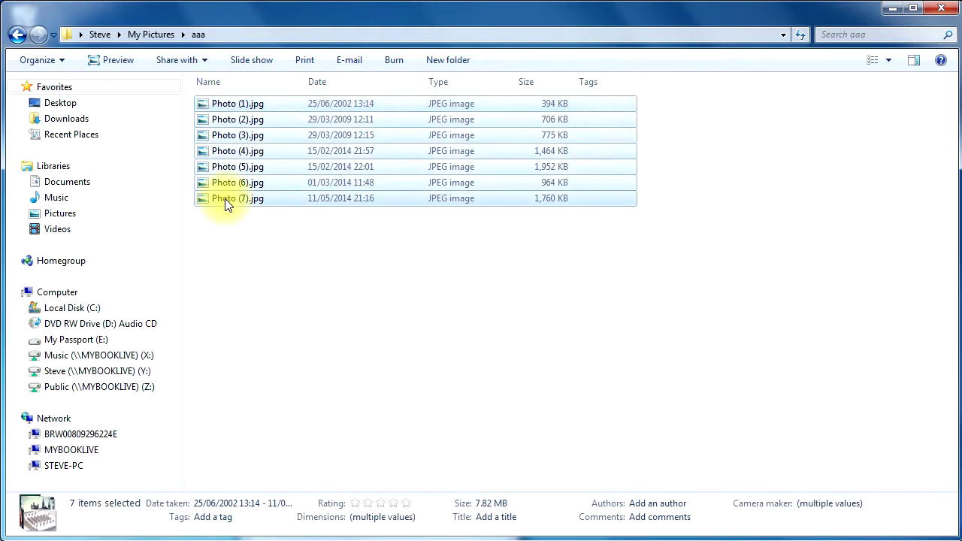
pyautogui.click(677, 503)
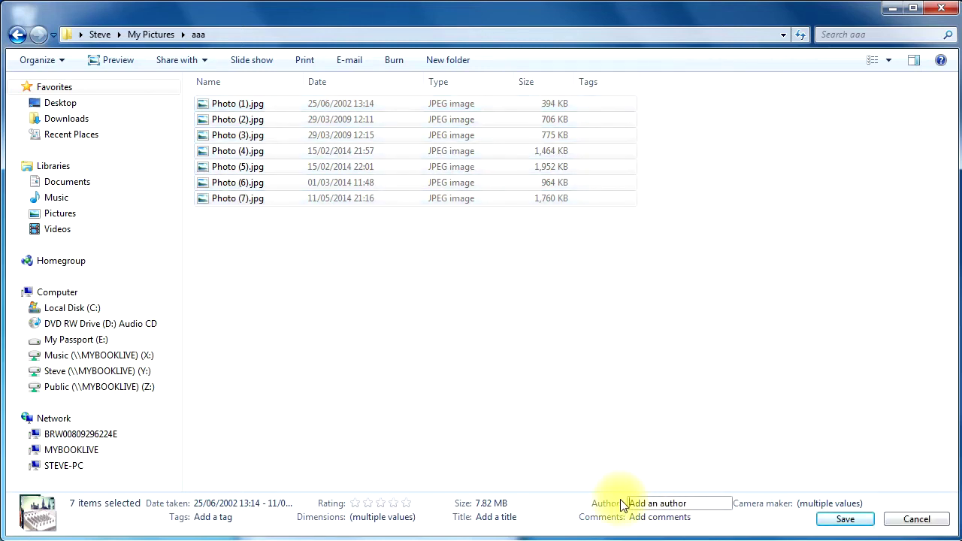
pyautogui.write('Steve')
pyautogui.click(845, 518)
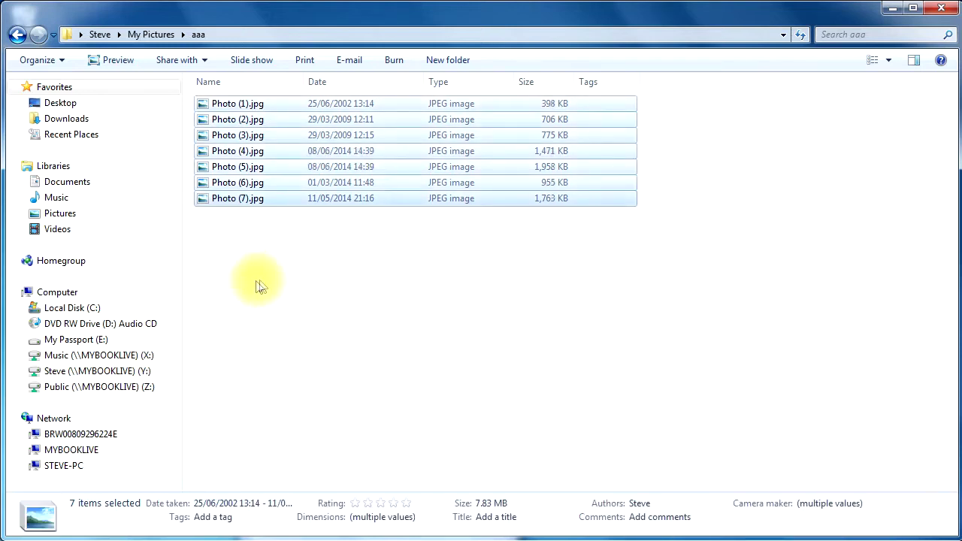
# Check the author entry of Photo (2).jpg through Photo (6).jpg one photo at a time.
pyautogui.click(231, 170)
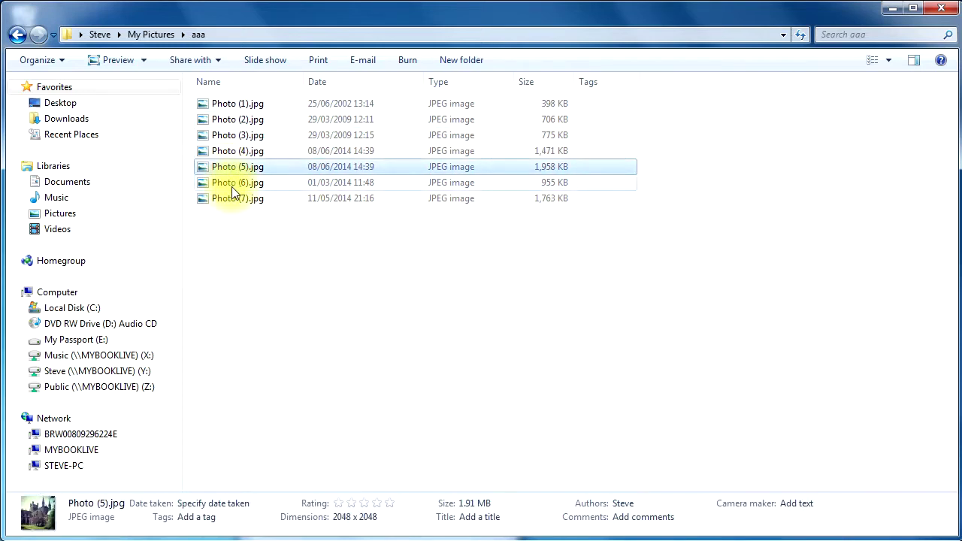
pyautogui.click(229, 184)
pyautogui.click(231, 151)
pyautogui.click(231, 136)
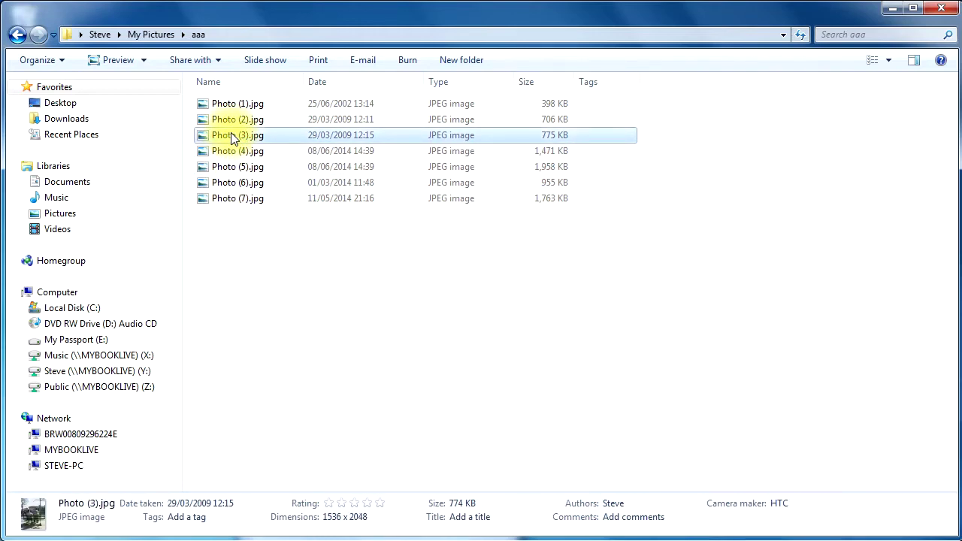
pyautogui.click(233, 120)
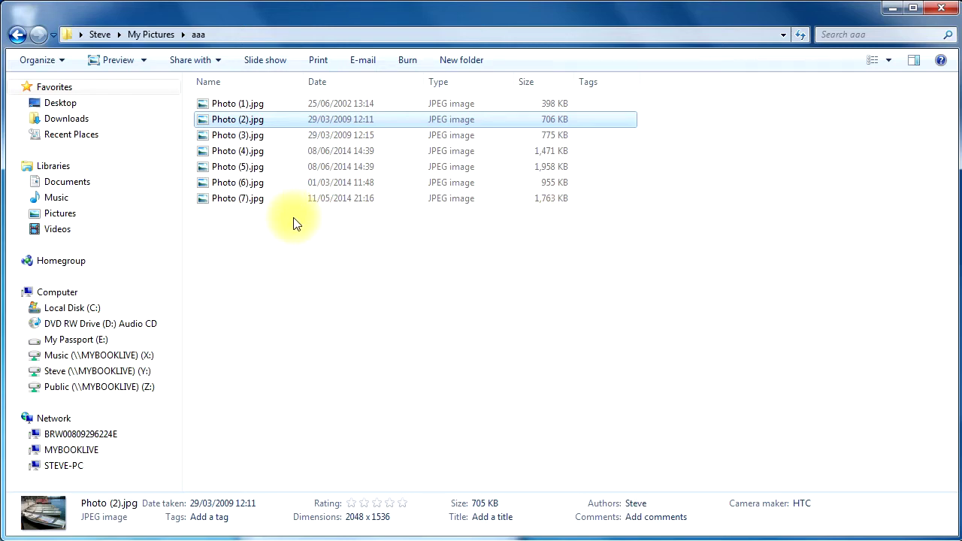
# Dismiss the color scheme prompt and add a Lens maker column to the folder's file list.
pyautogui.rightClick(684, 86)
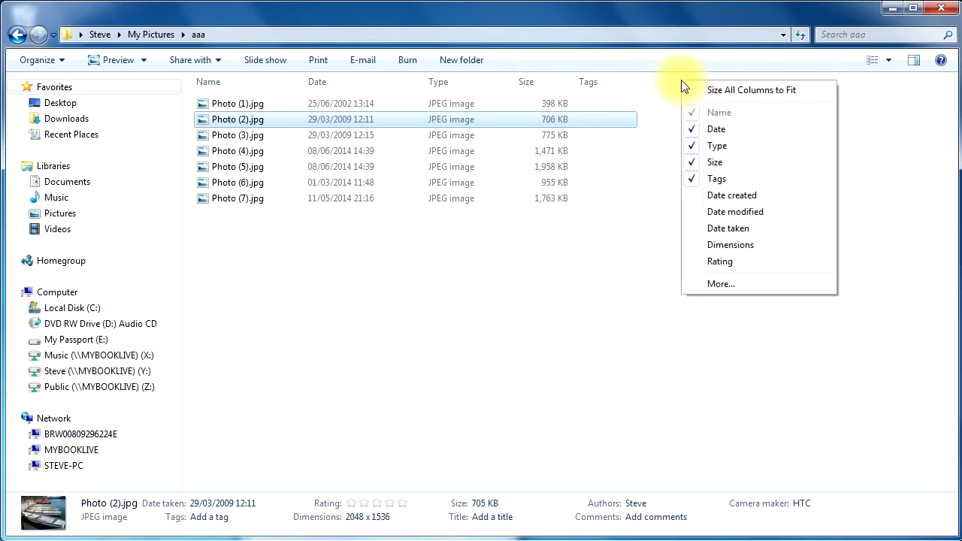
pyautogui.click(710, 286)
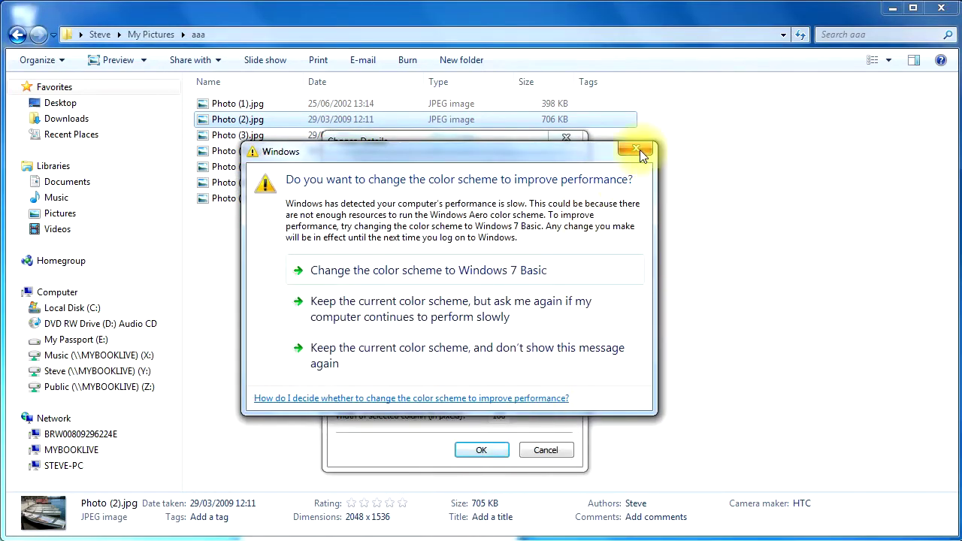
pyautogui.click(640, 150)
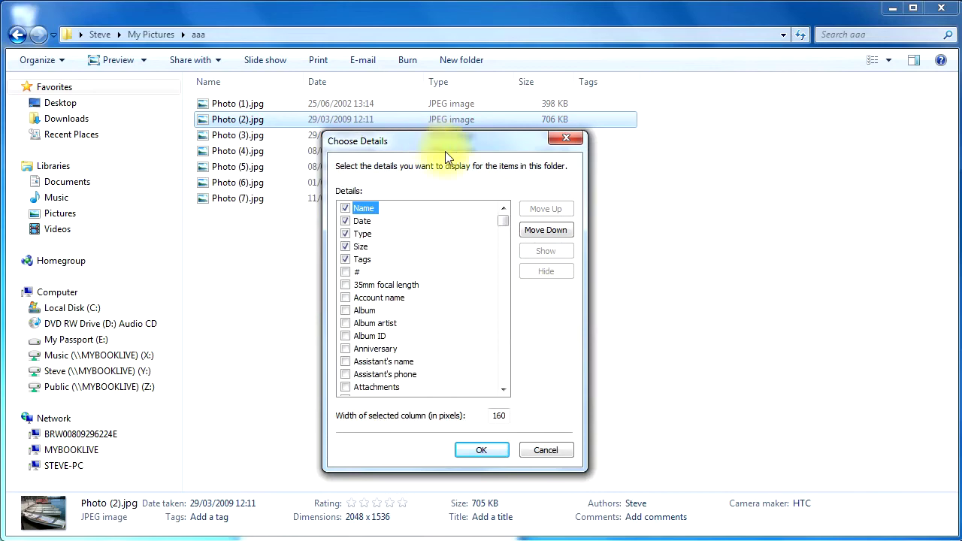
pyautogui.moveTo(431, 140); pyautogui.dragTo(580, 183)
pyautogui.moveTo(649, 263); pyautogui.dragTo(648, 355)
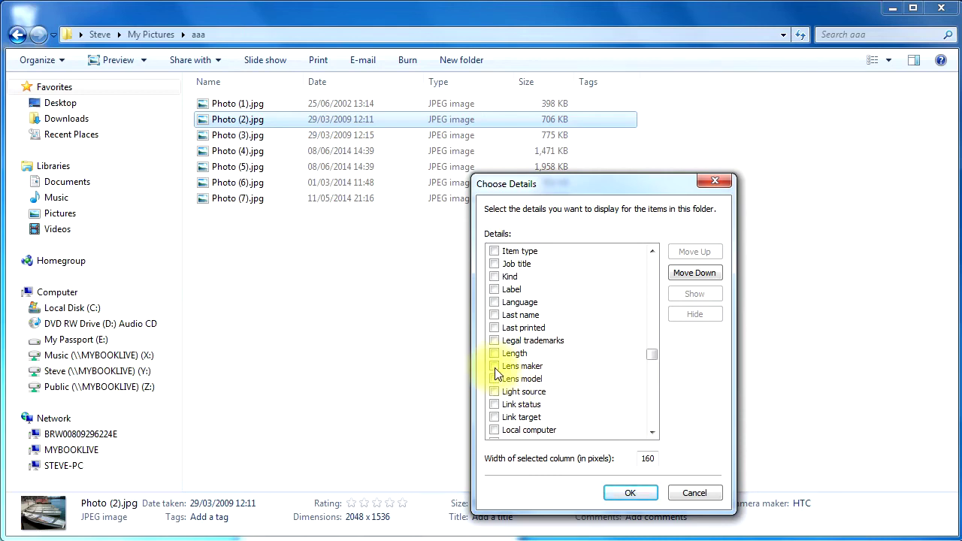
pyautogui.click(633, 493)
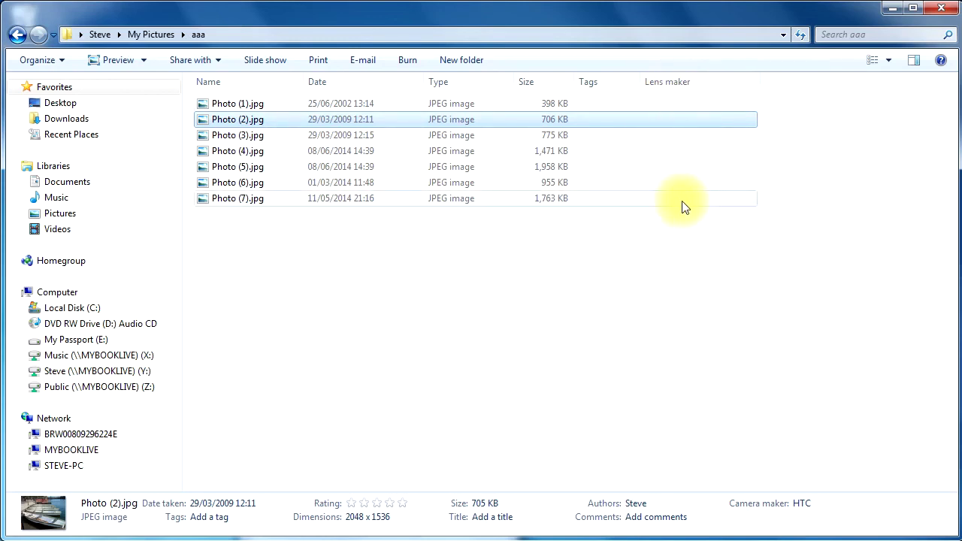
# Set the Lens maker property of Photo (1).jpg through Photo (7).jpg to Nikon in one batch and apply it.
pyautogui.click(257, 109)
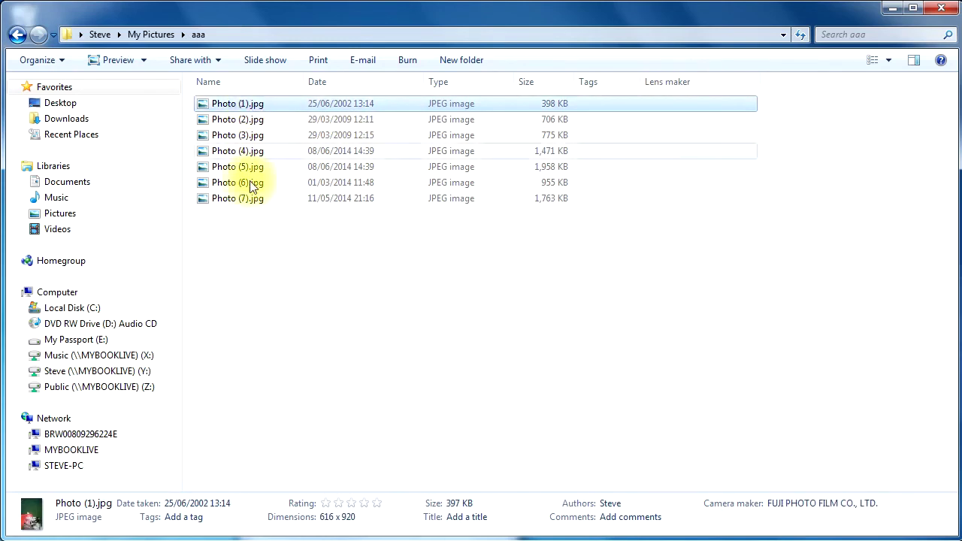
pyautogui.keyDown('shift'); pyautogui.click(247, 199); pyautogui.keyUp('shift')
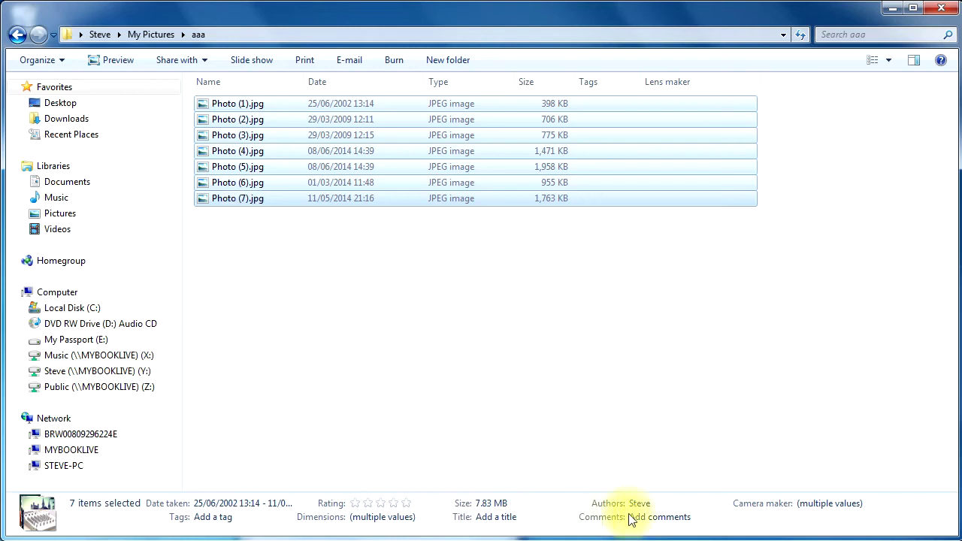
pyautogui.click(655, 516)
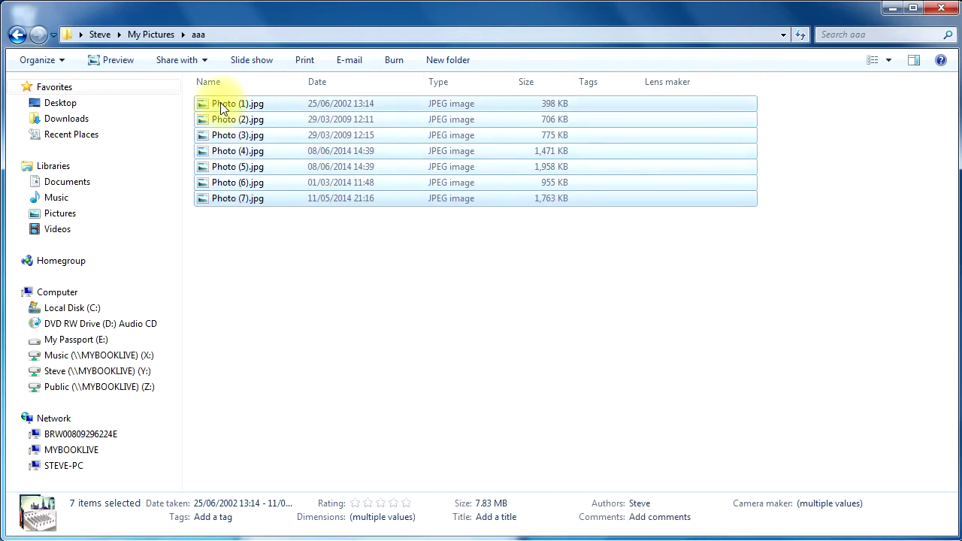
pyautogui.moveTo(224, 103)
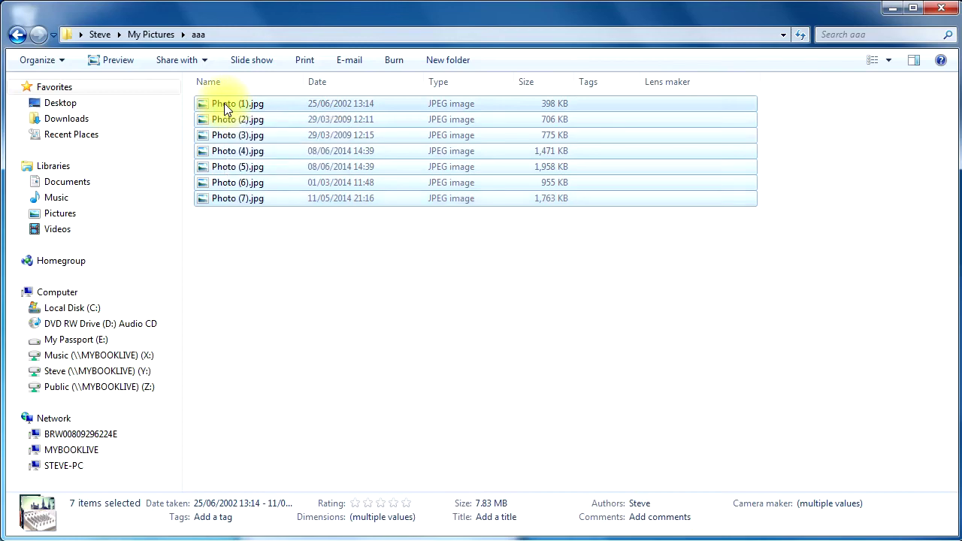
pyautogui.rightClick(224, 103)
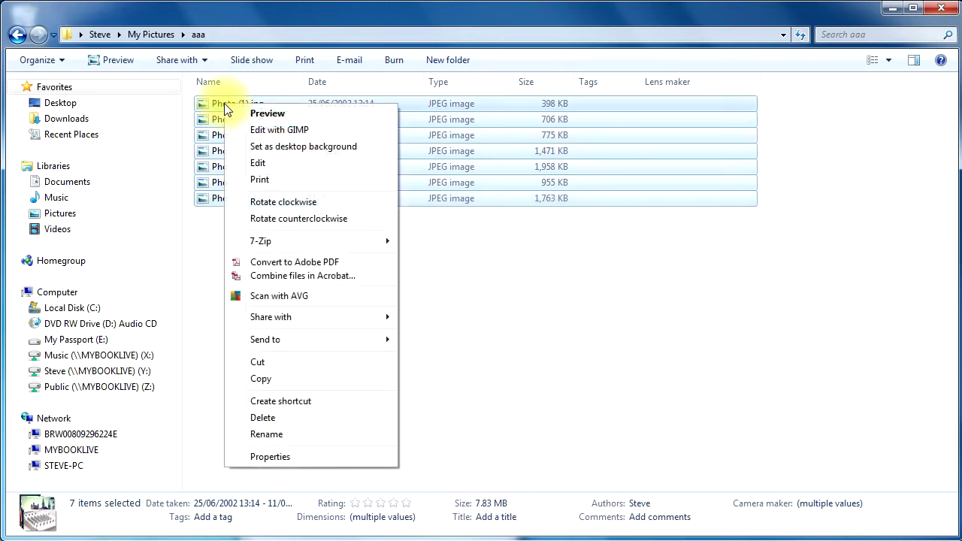
pyautogui.click(276, 454)
pyautogui.click(291, 142)
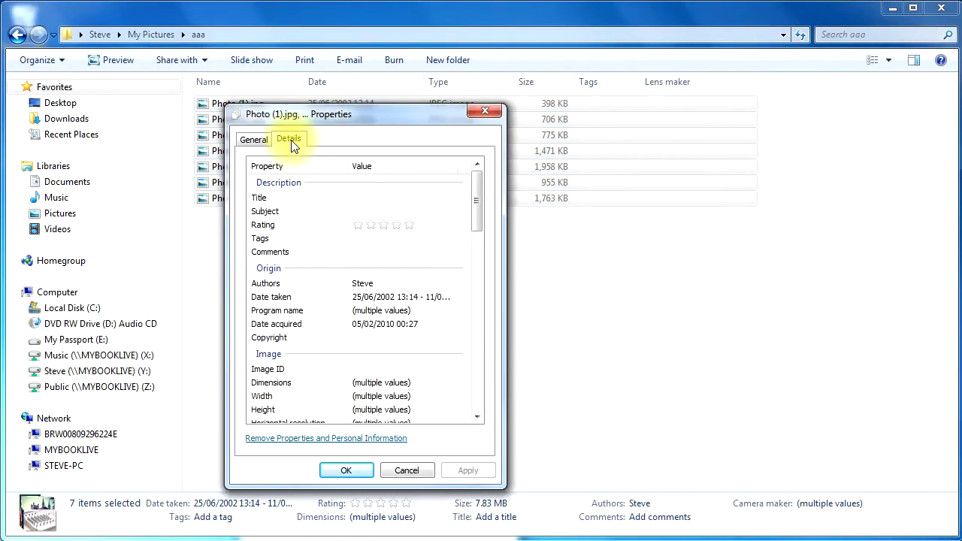
pyautogui.moveTo(476, 197); pyautogui.dragTo(476, 306)
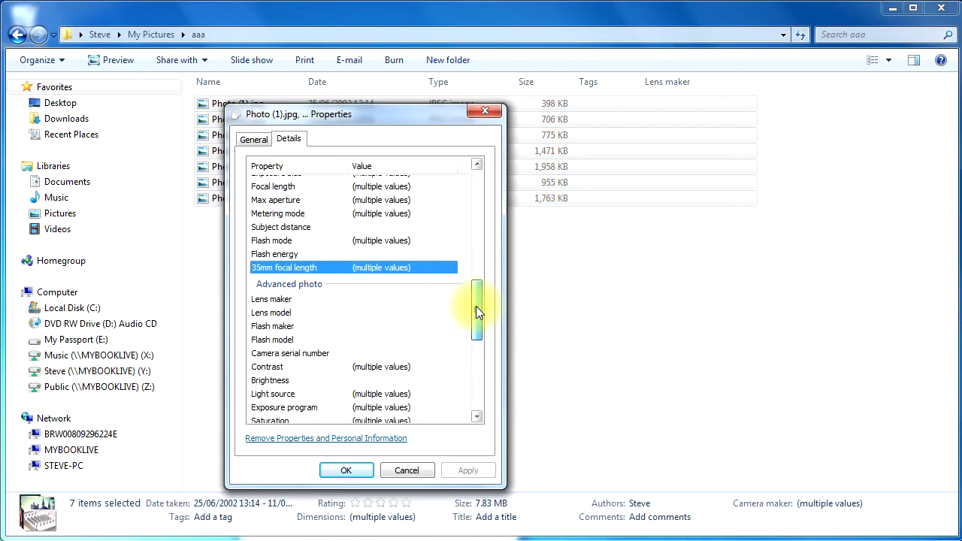
pyautogui.click(391, 299)
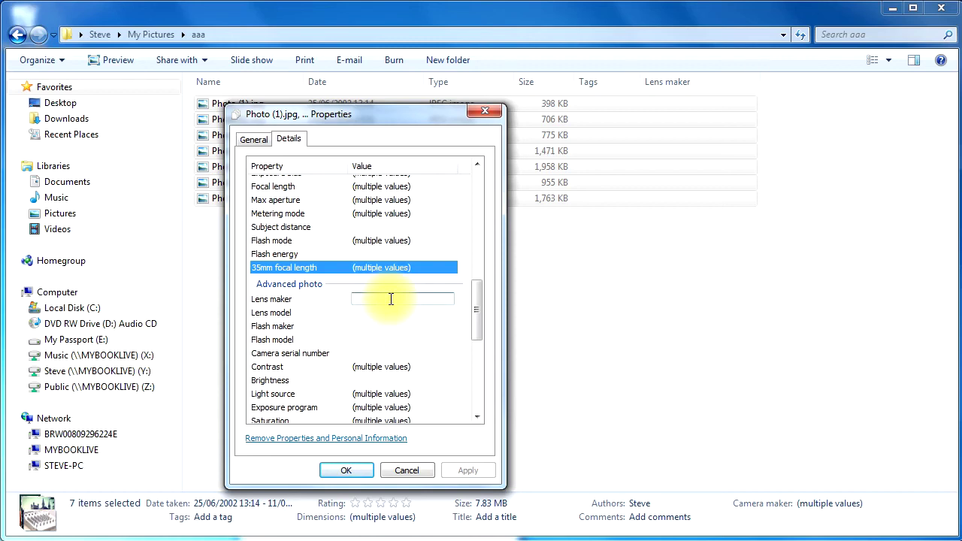
pyautogui.write('Nikon')
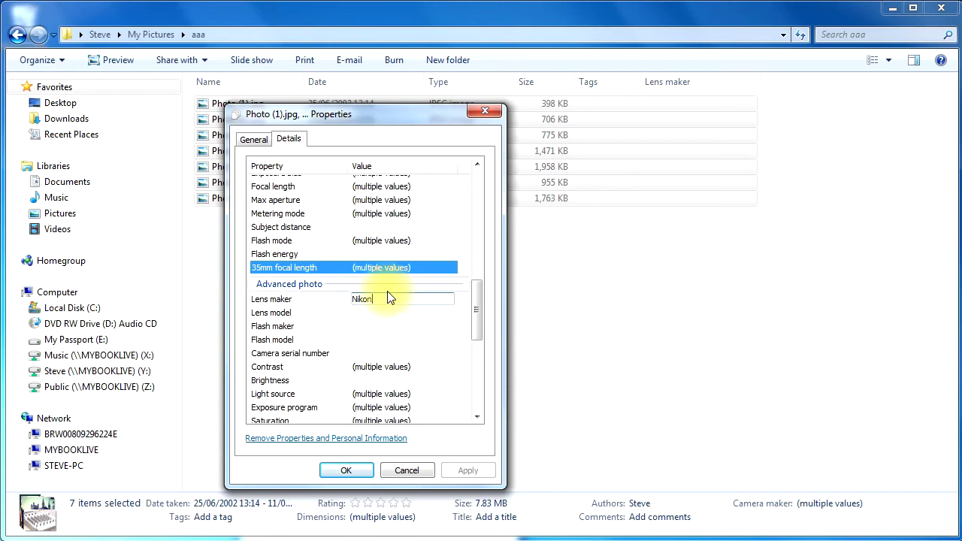
pyautogui.press('Return')
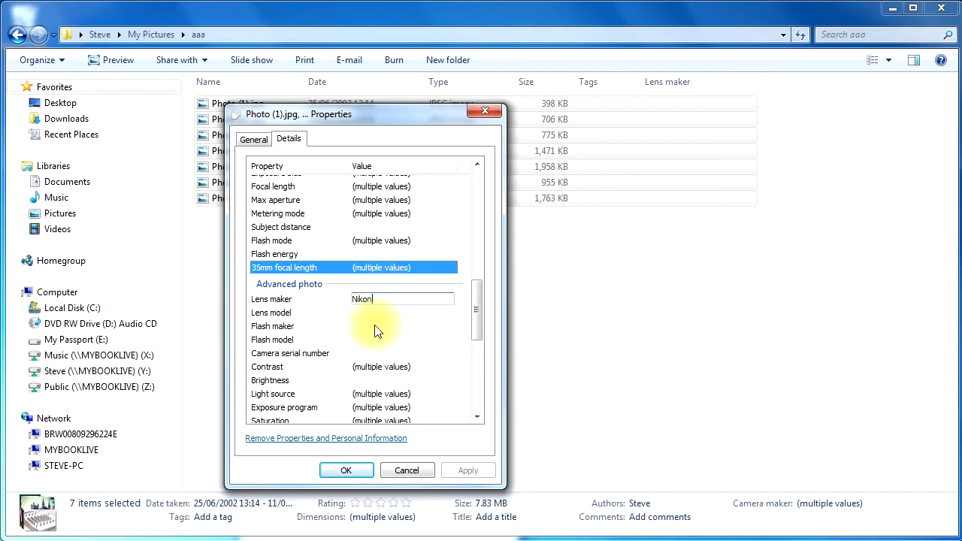
pyautogui.click(349, 470)
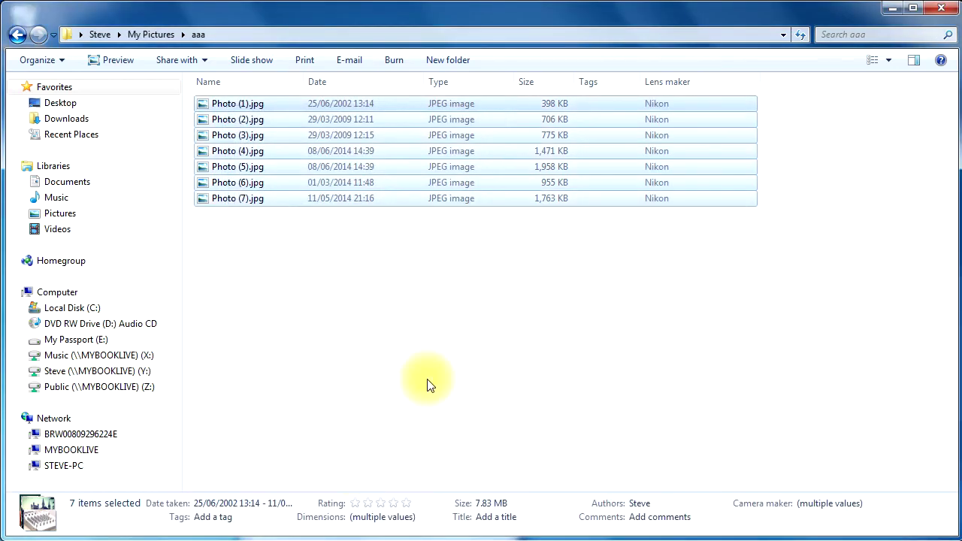
# Clear the selection and open Photo (1).jpg for viewing.
pyautogui.click(427, 341)
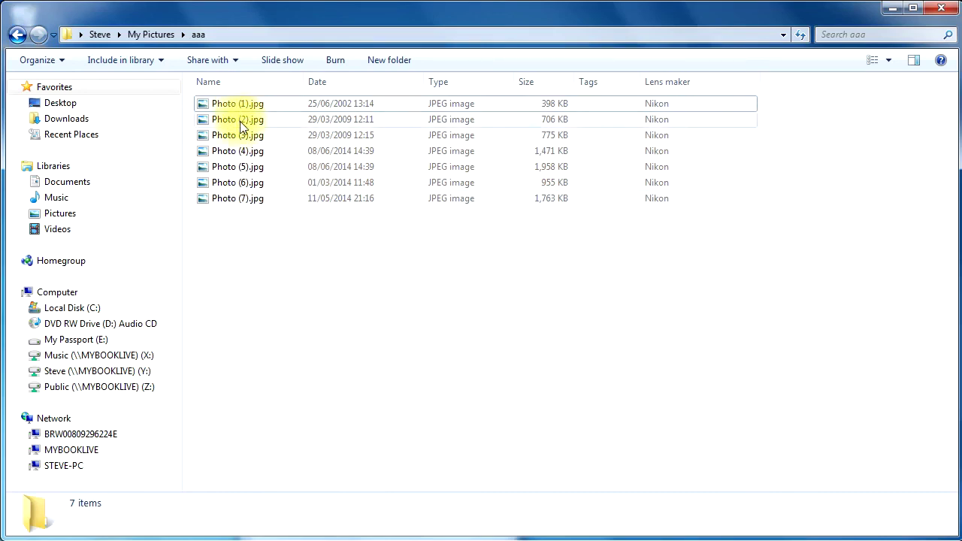
pyautogui.doubleClick(204, 106)
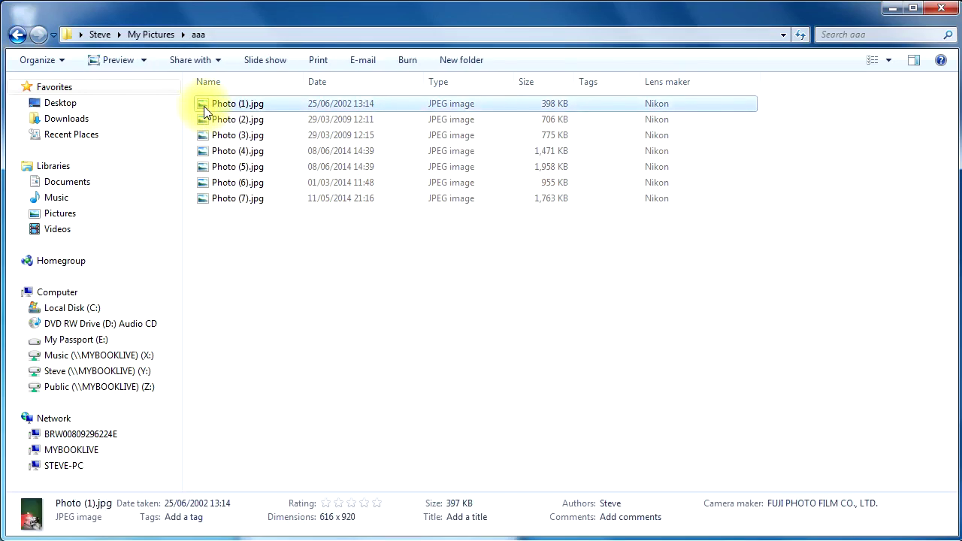